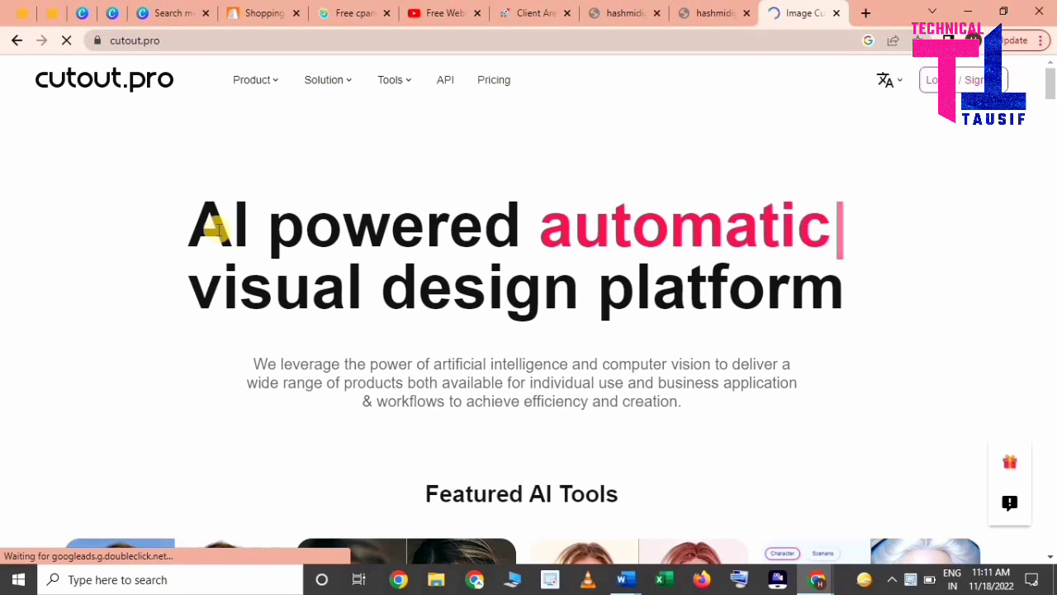
- Go to Passport Photo Maker from the Product menu and launch the image upload file picker
mouse_move(258, 82)
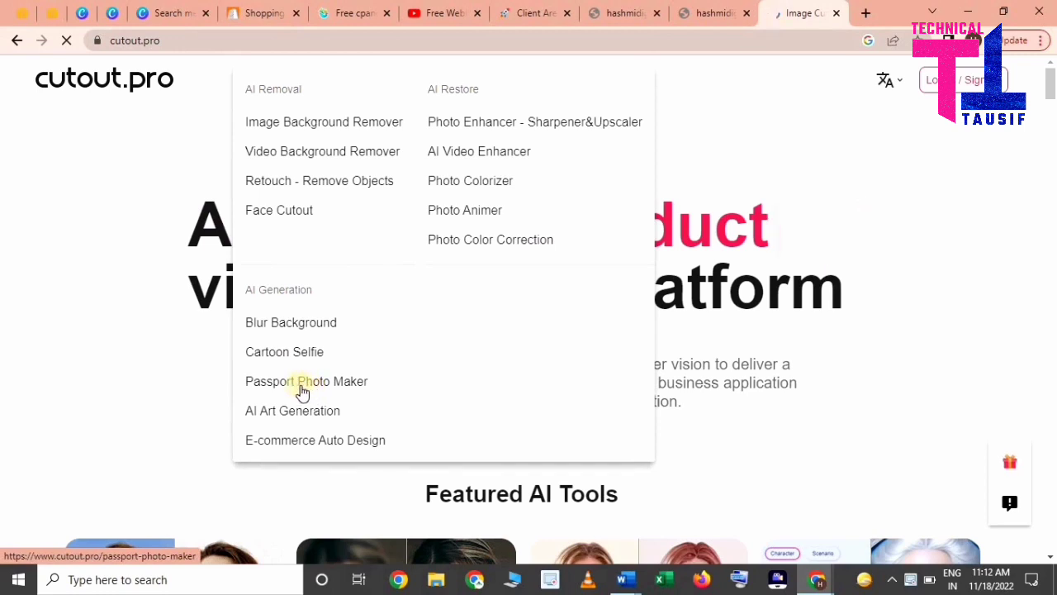
click(303, 384)
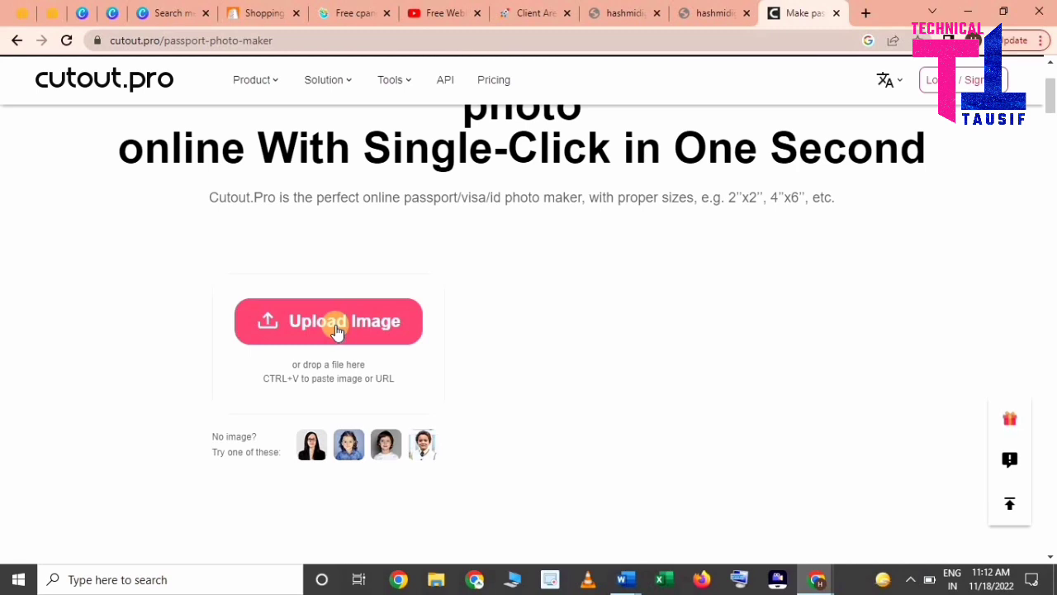
click(337, 326)
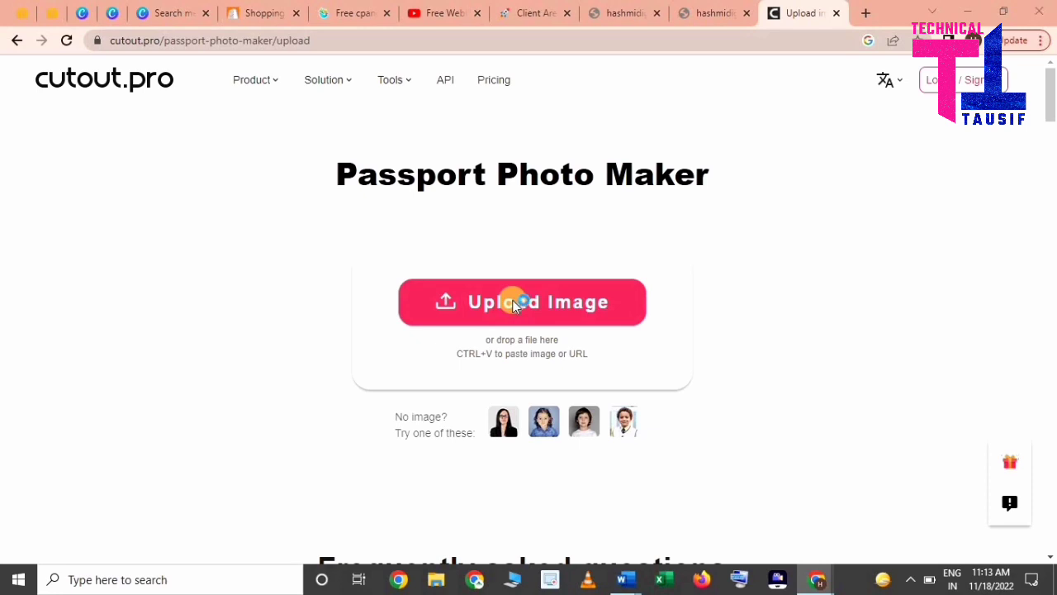
click(512, 302)
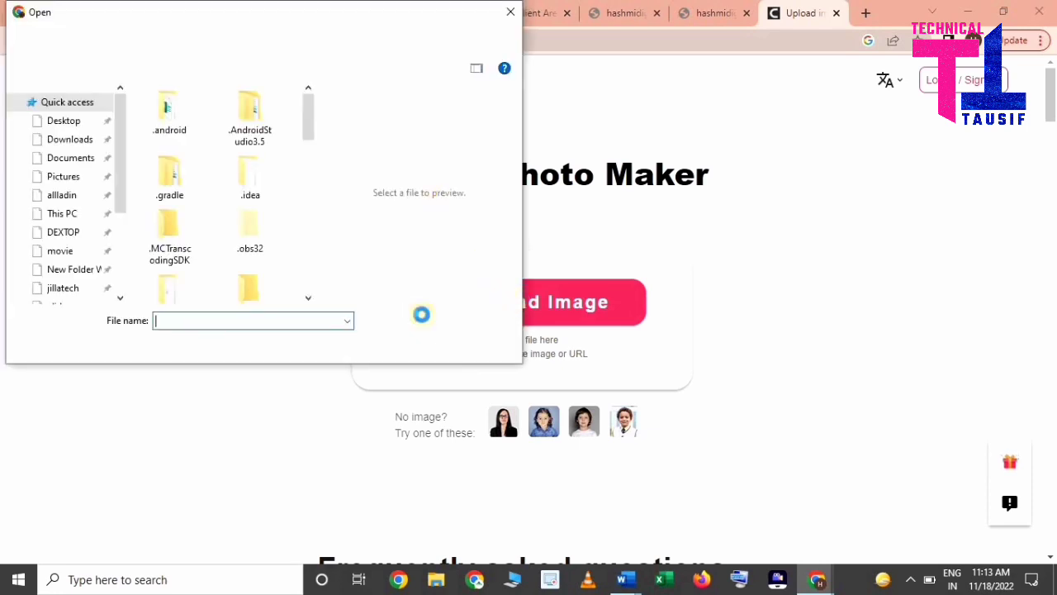
- Upload IMG_20220423_103102 from the Desktop into the passport photo editor
click(57, 122)
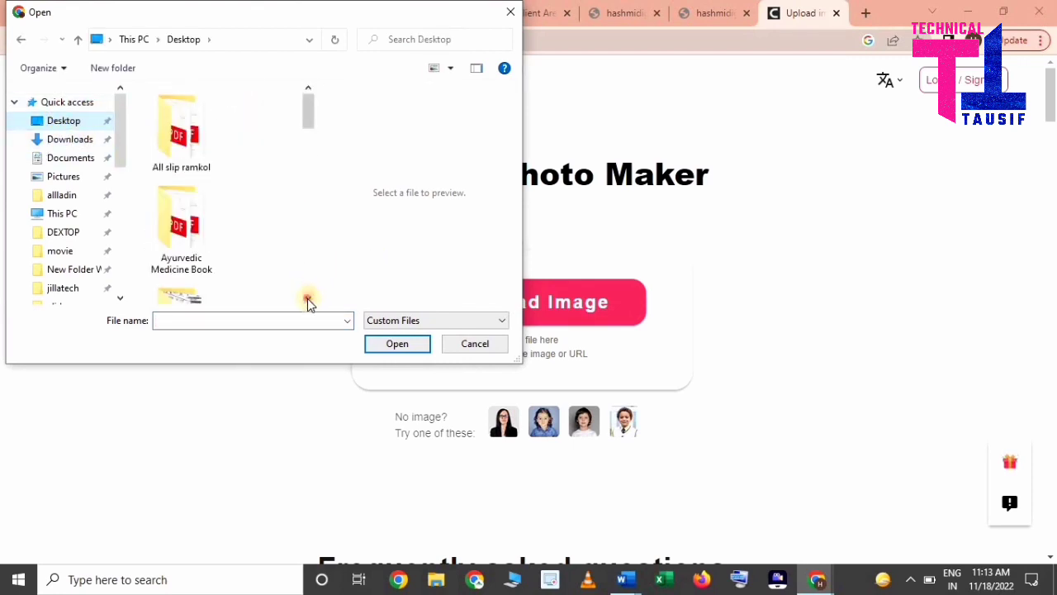
drag(307, 299, 307, 299)
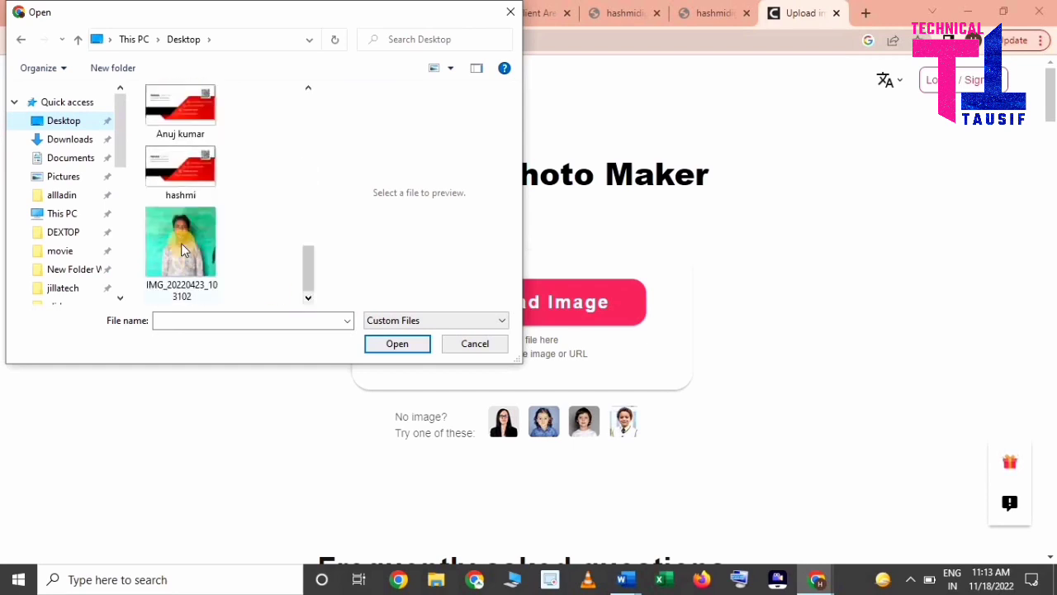
click(183, 250)
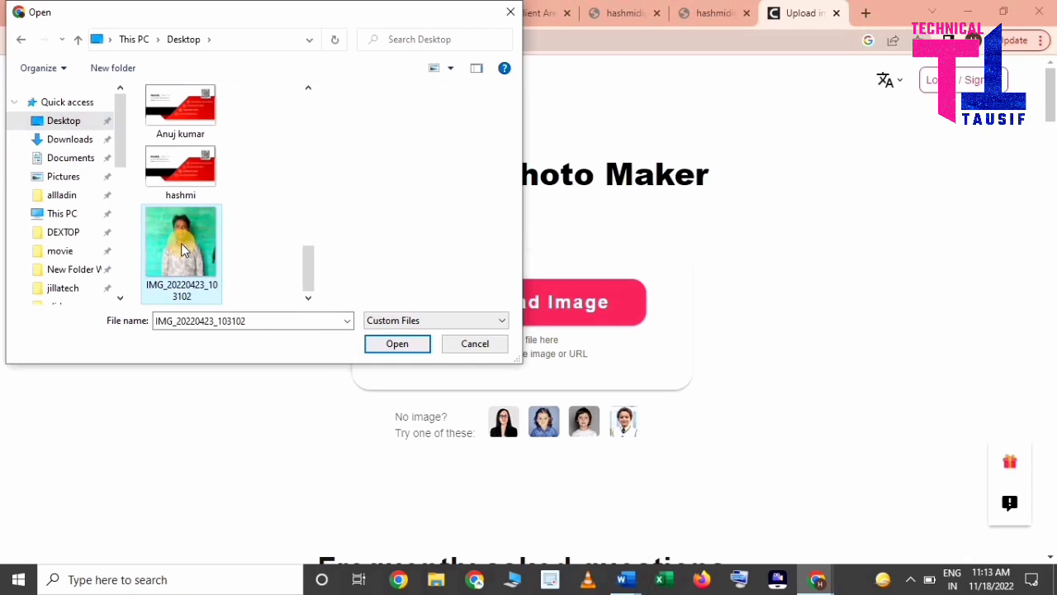
double_click(184, 250)
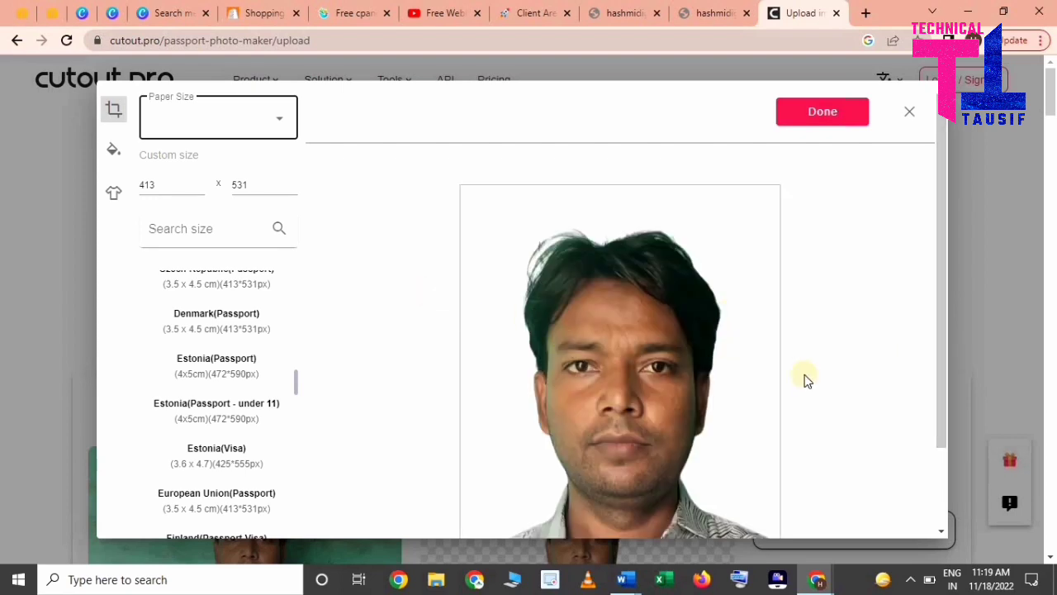
scroll(727, 340, down, 2)
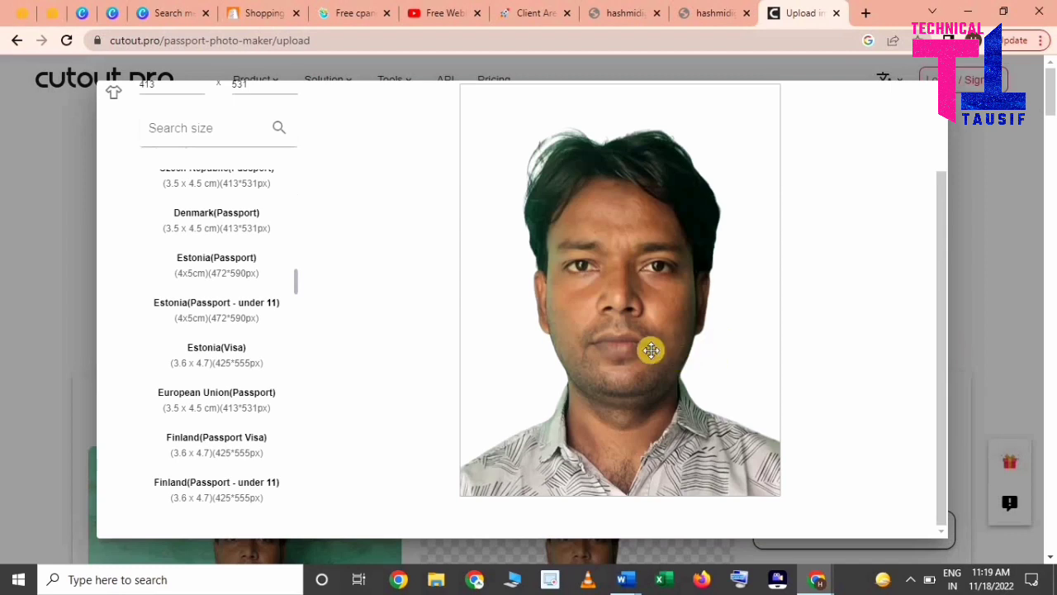
scroll(684, 370, up, 2)
scroll(685, 369, down, 2)
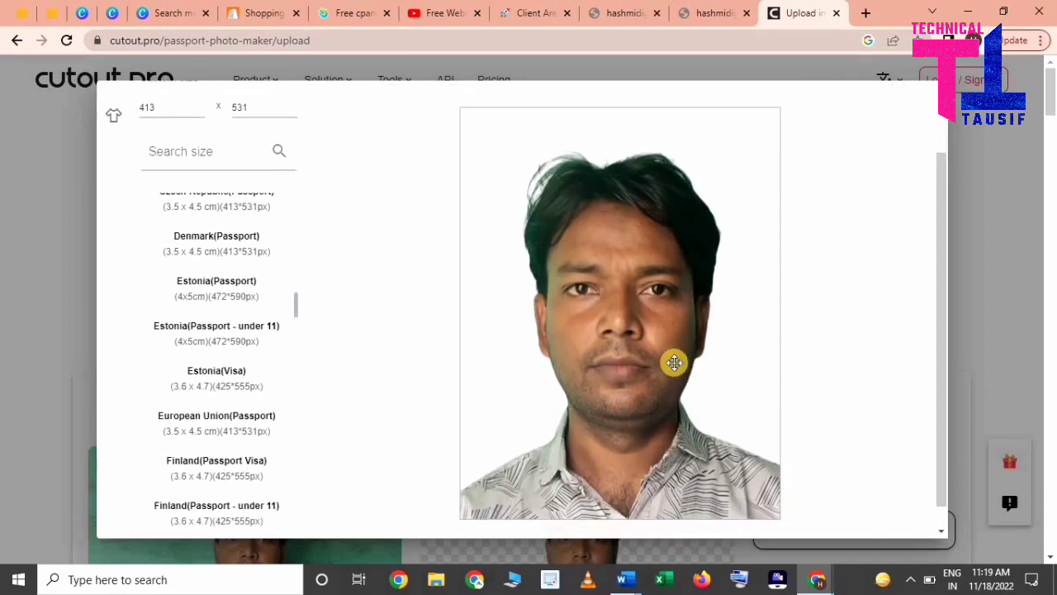
scroll(674, 332, up, 2)
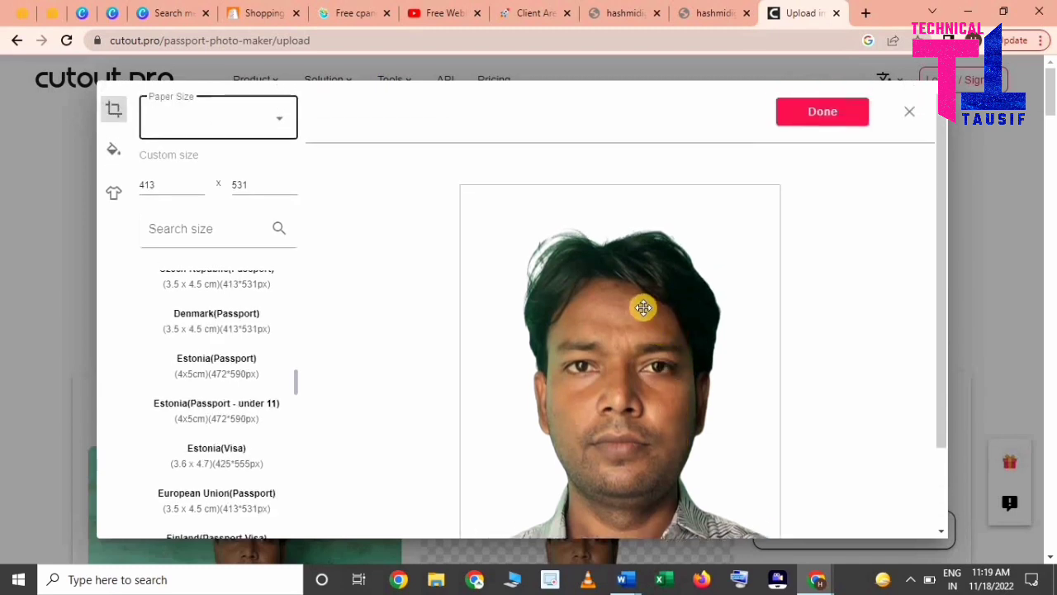
- Compare blue, navy and cyan backgrounds, settle on red, then bring up the outfit choices
click(116, 157)
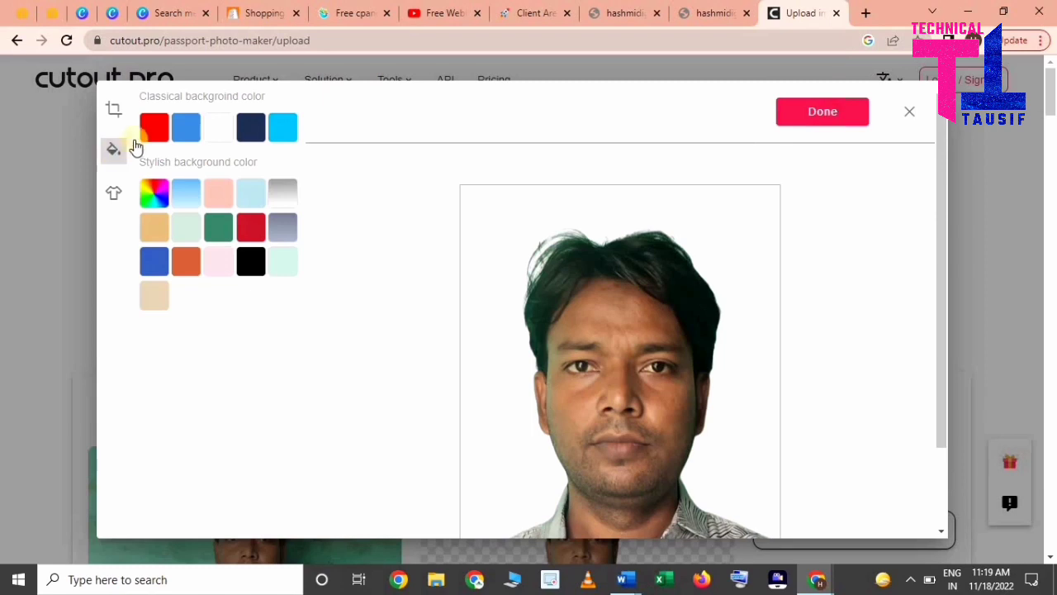
click(157, 130)
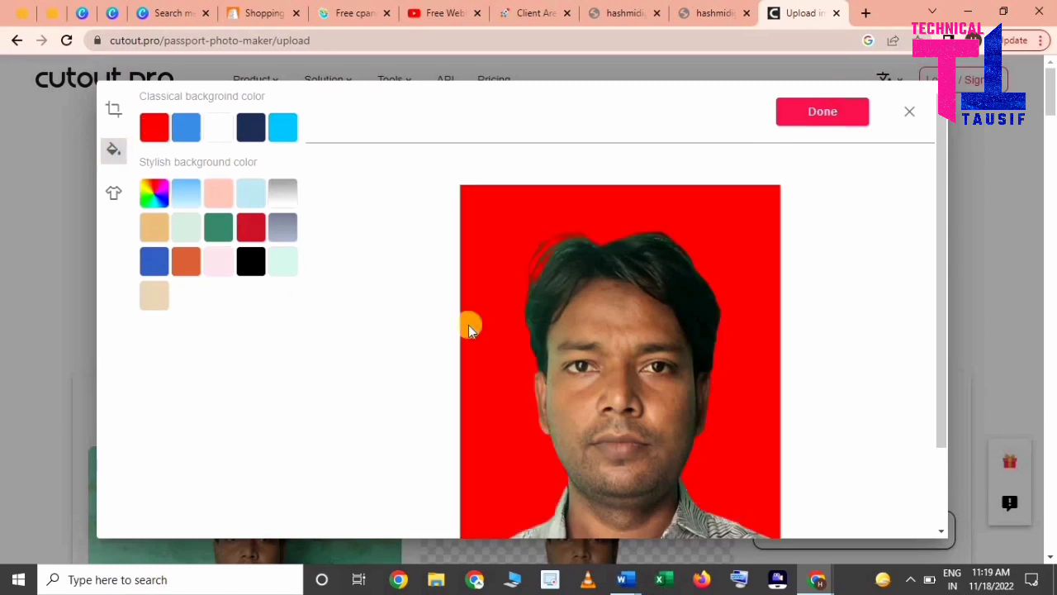
scroll(495, 305, down, 1)
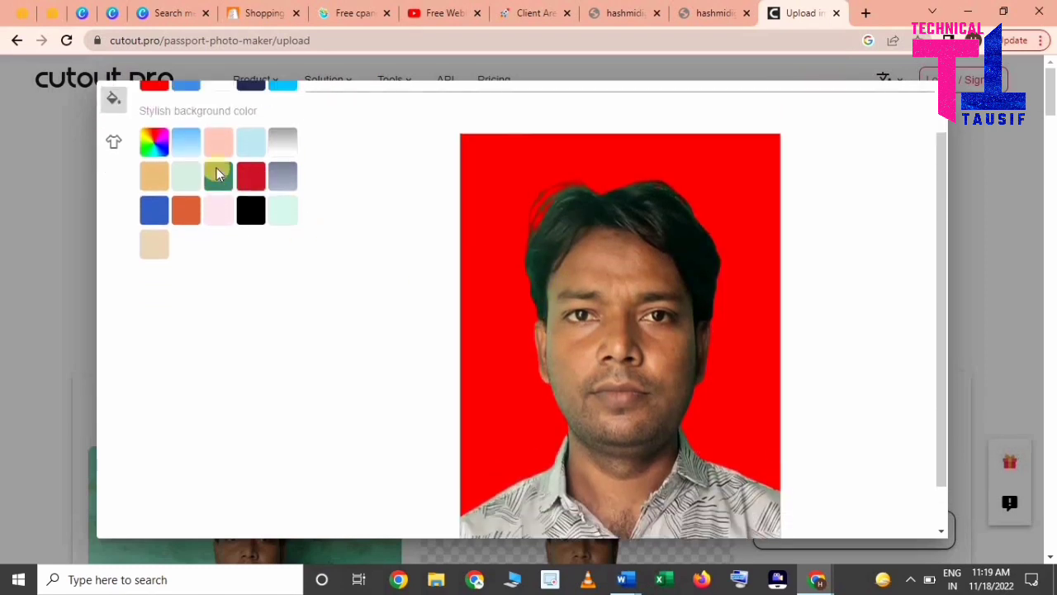
scroll(217, 169, up, 1)
click(183, 132)
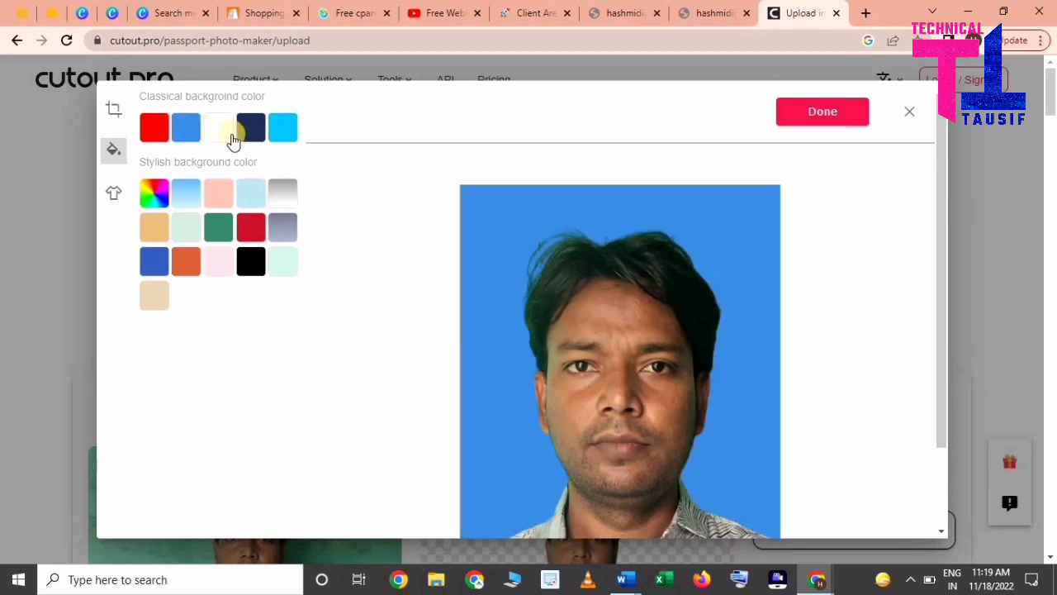
click(252, 133)
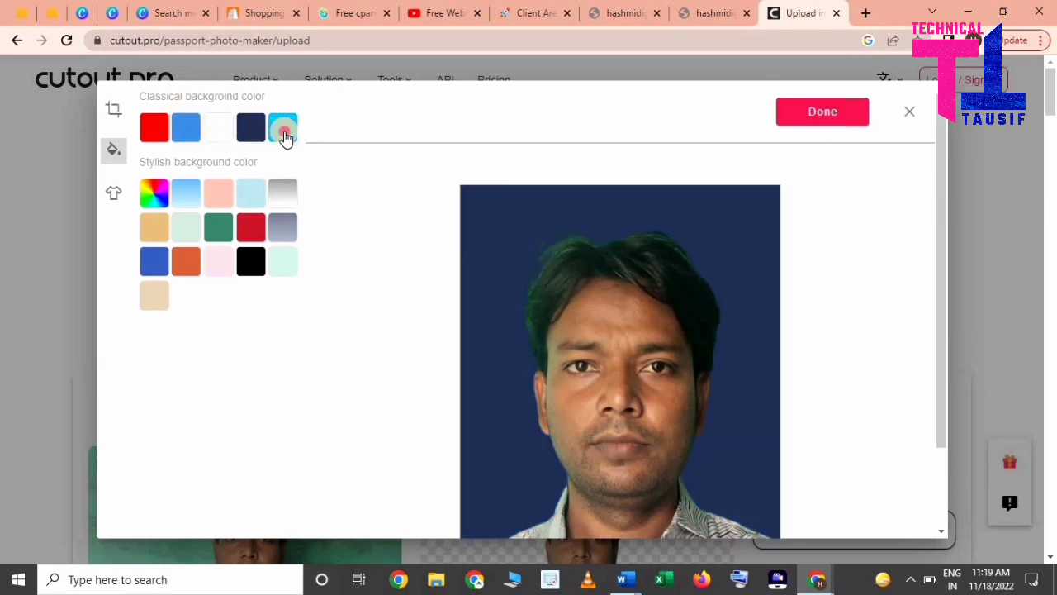
click(283, 132)
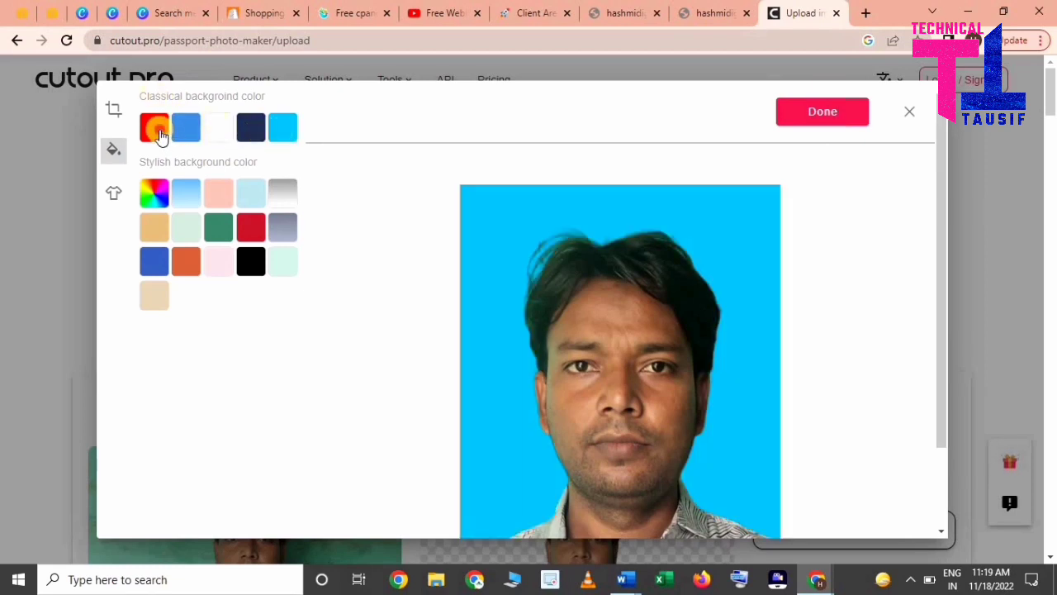
click(155, 129)
scroll(545, 355, down, 2)
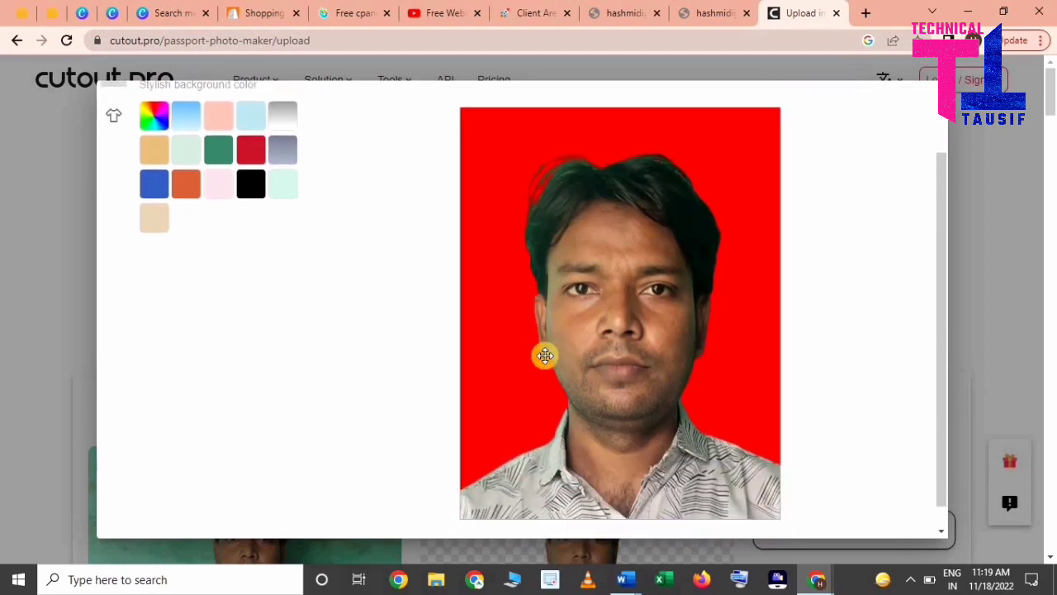
scroll(546, 355, up, 2)
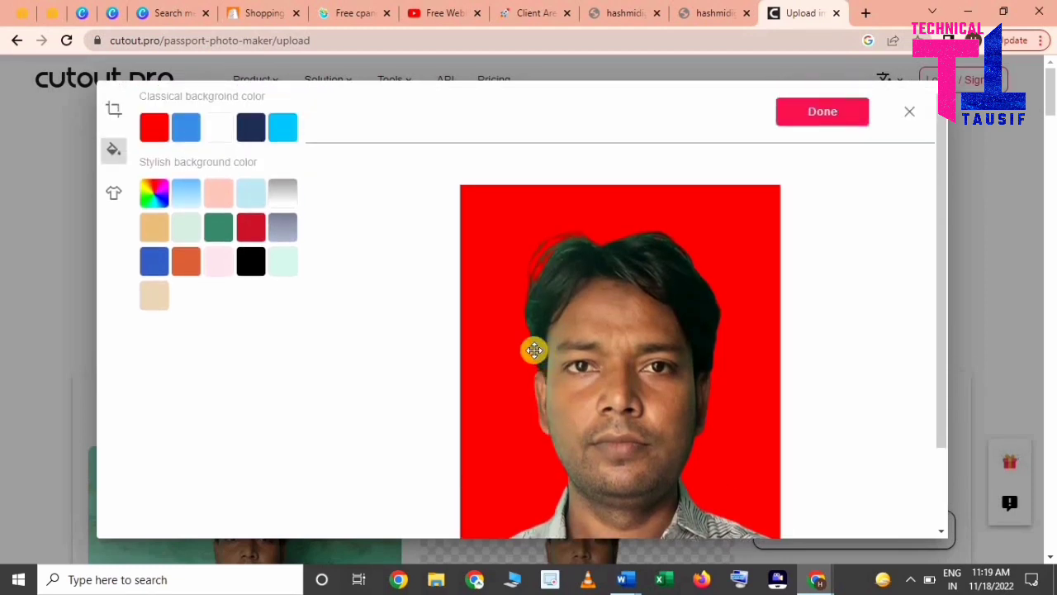
scroll(535, 352, down, 2)
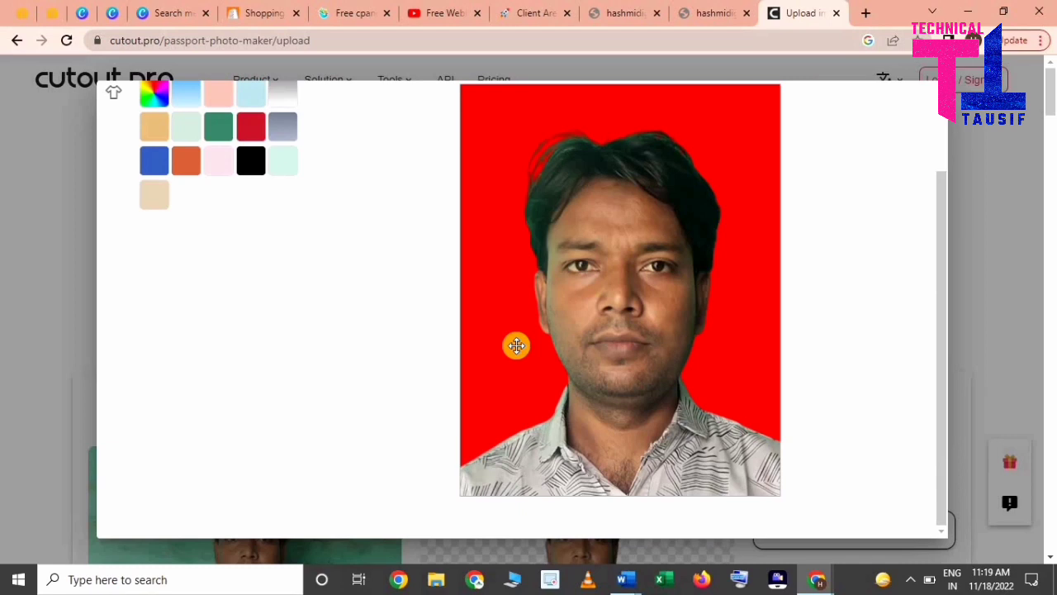
click(116, 98)
- Try a navy shirt, then put the man in a dark suit with white shirt and tie
scroll(113, 146, up, 2)
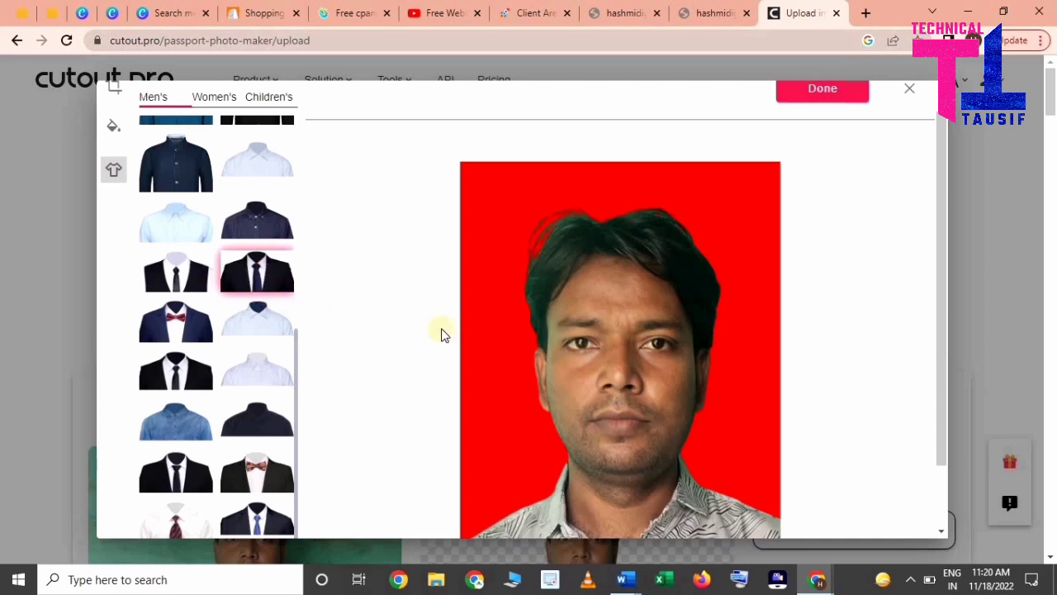
scroll(442, 335, down, 1)
scroll(394, 320, up, 1)
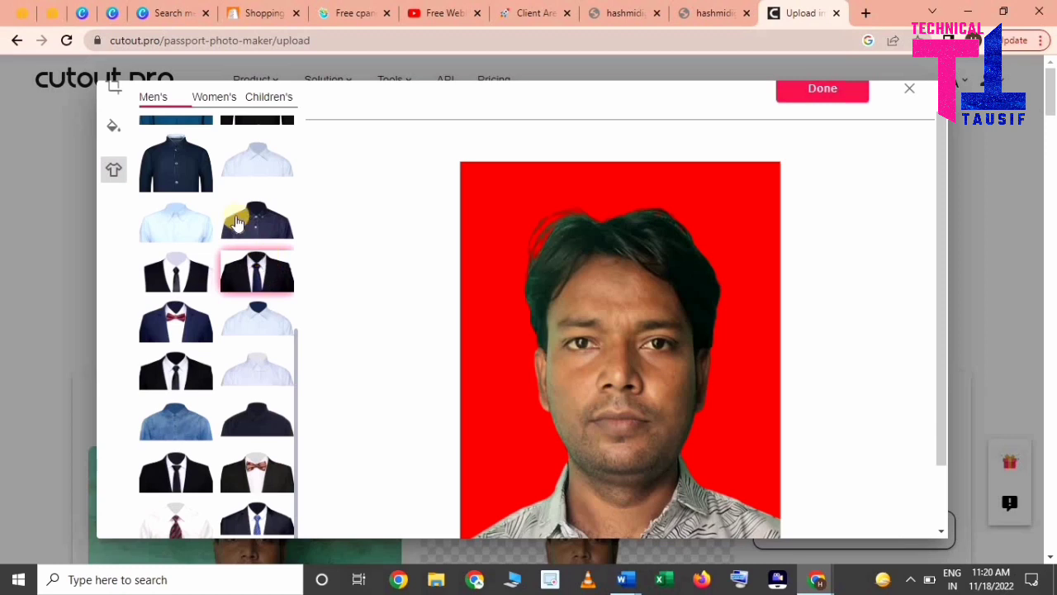
click(249, 230)
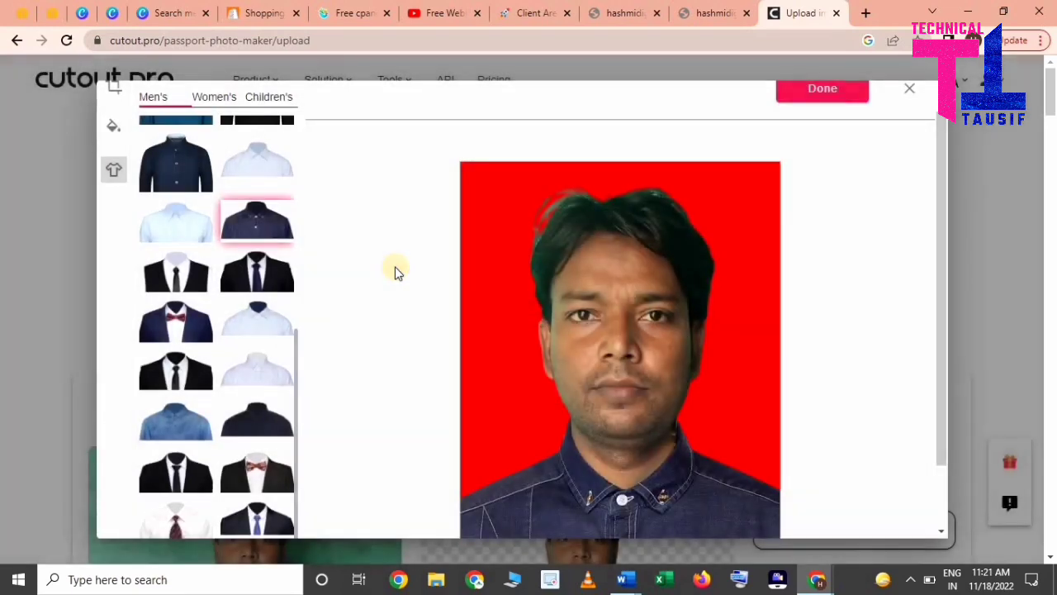
scroll(423, 265, down, 1)
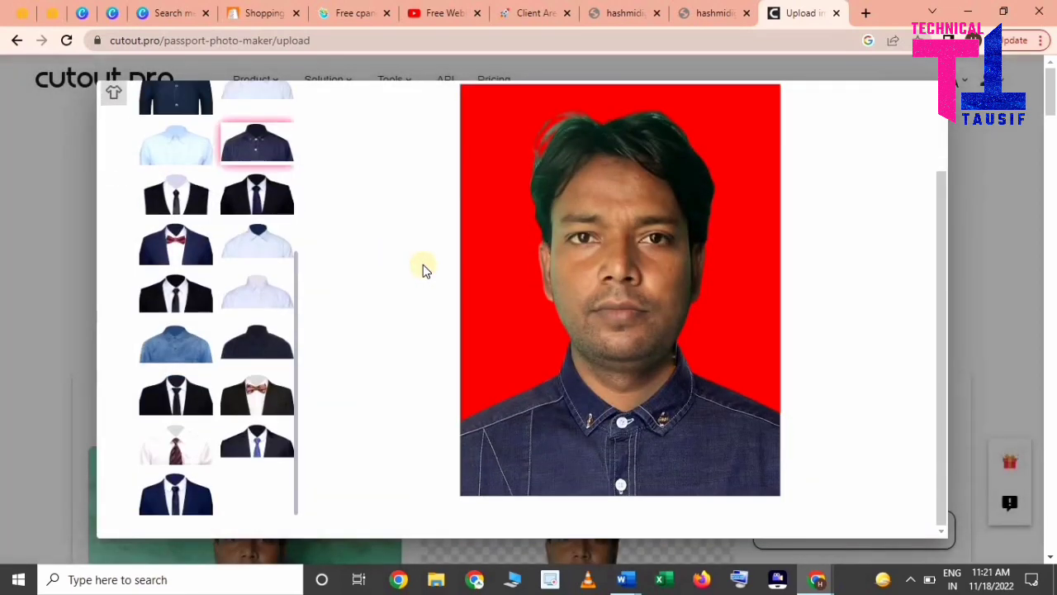
click(263, 205)
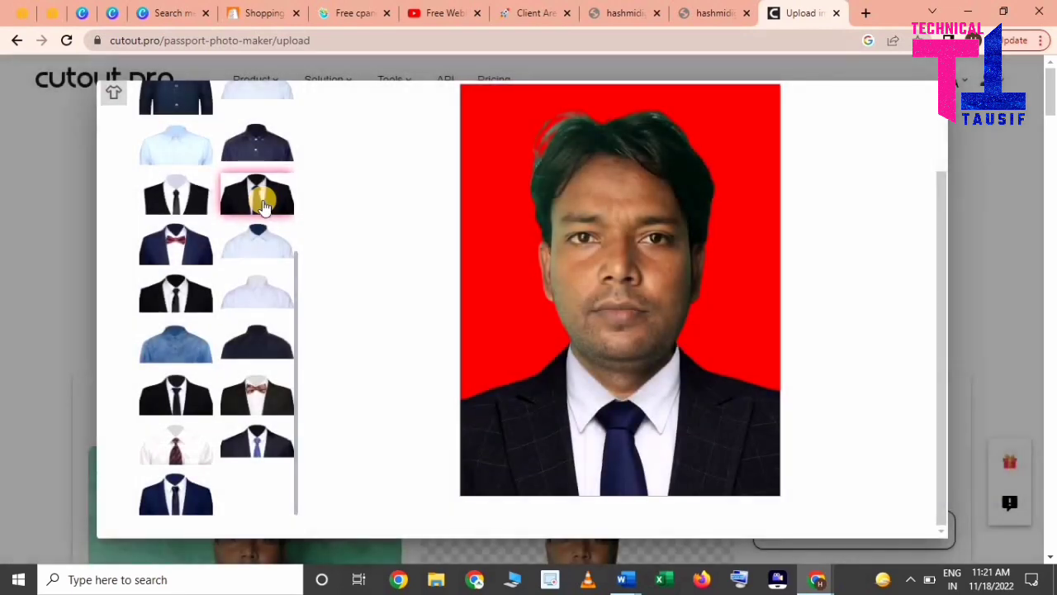
scroll(631, 321, up, 3)
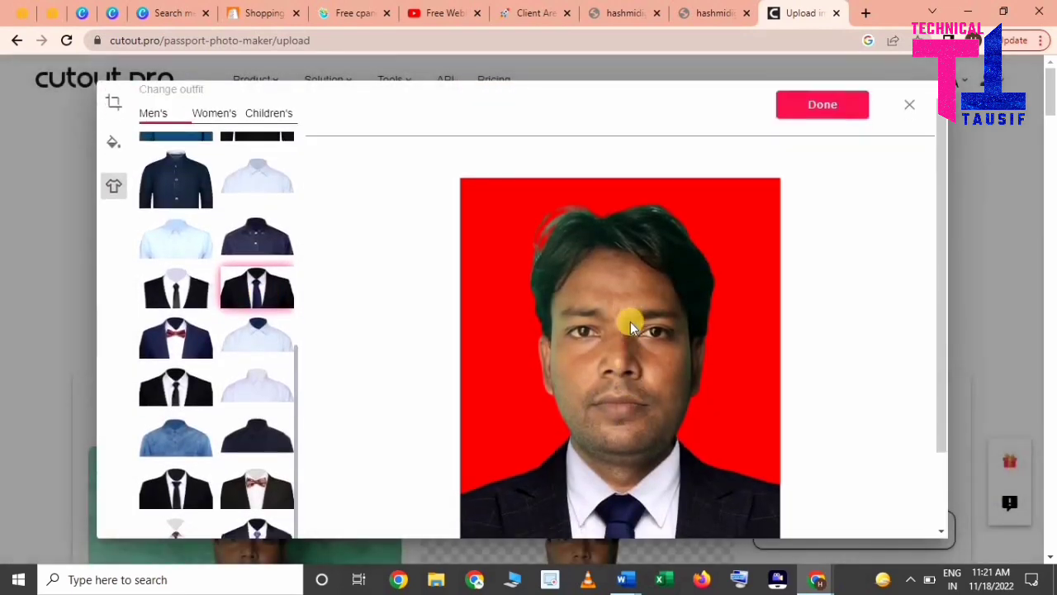
scroll(631, 321, down, 3)
scroll(700, 318, up, 3)
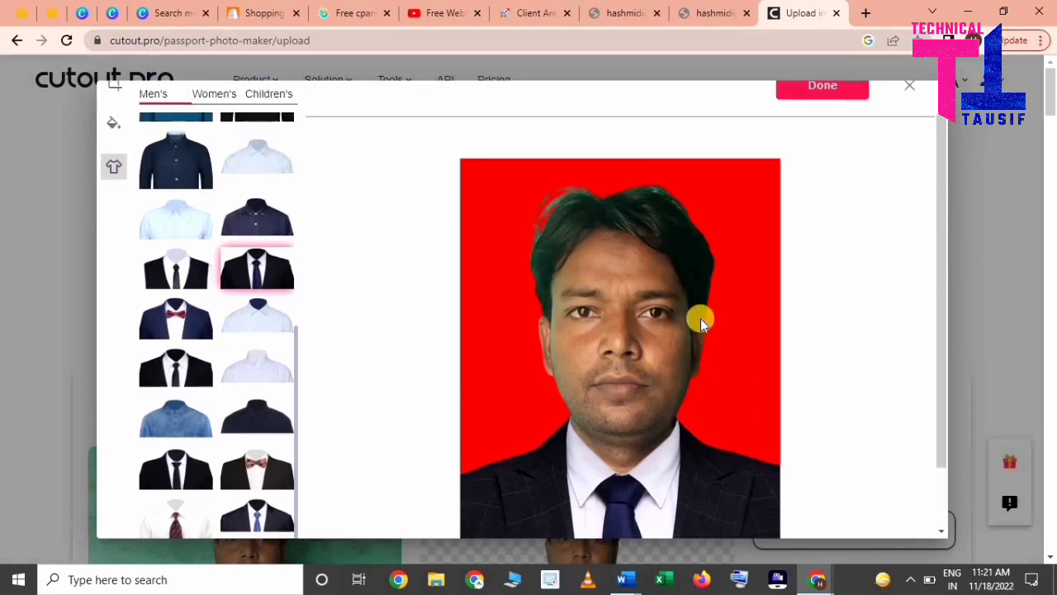
scroll(701, 318, down, 3)
scroll(650, 265, up, 3)
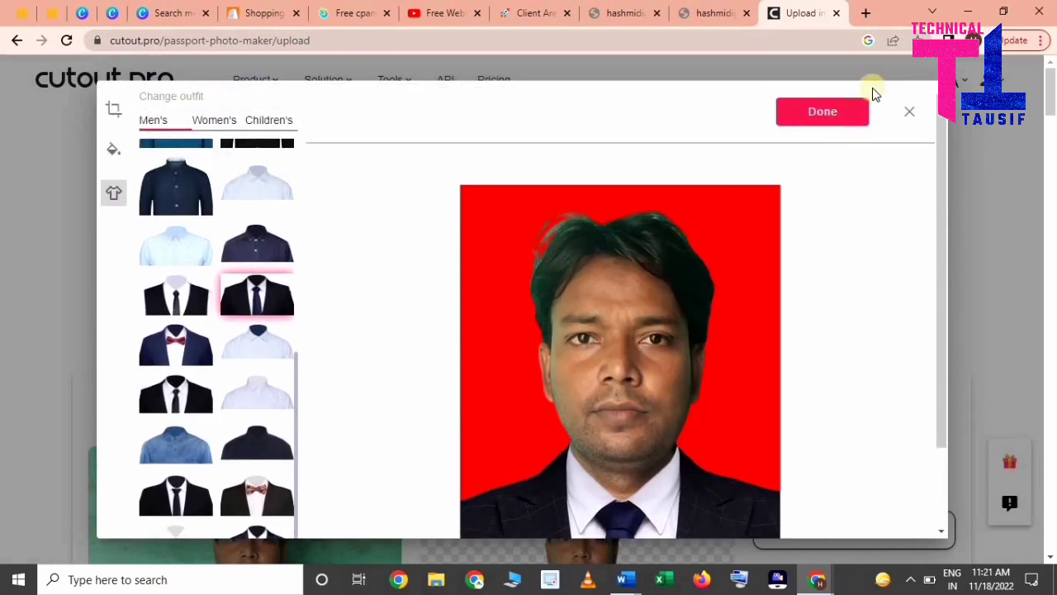
- Apply the outfit with Done and download the 413 x 531 passport photo in HD
click(826, 113)
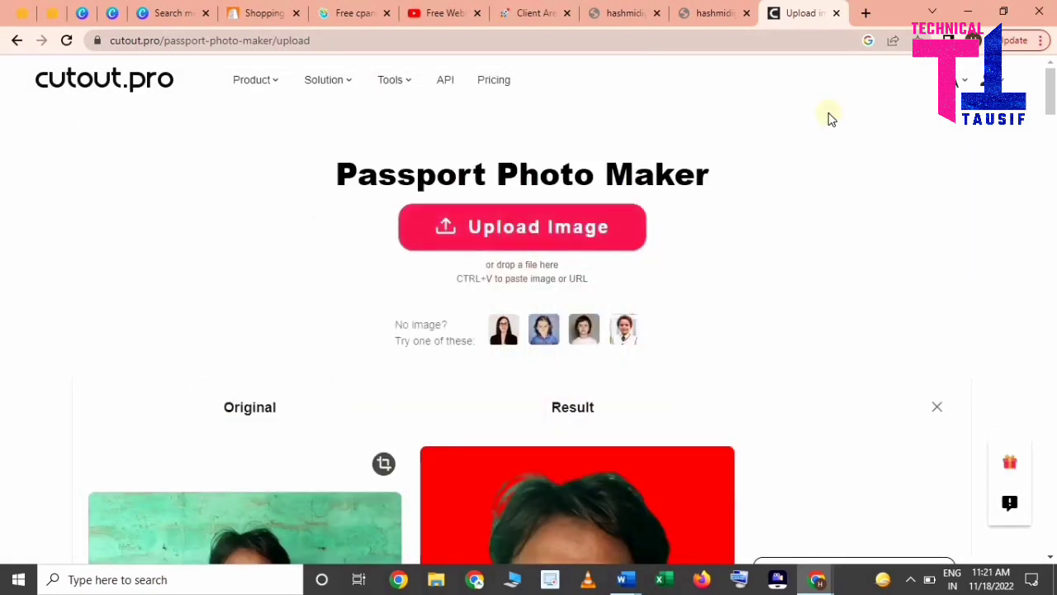
scroll(546, 305, down, 3)
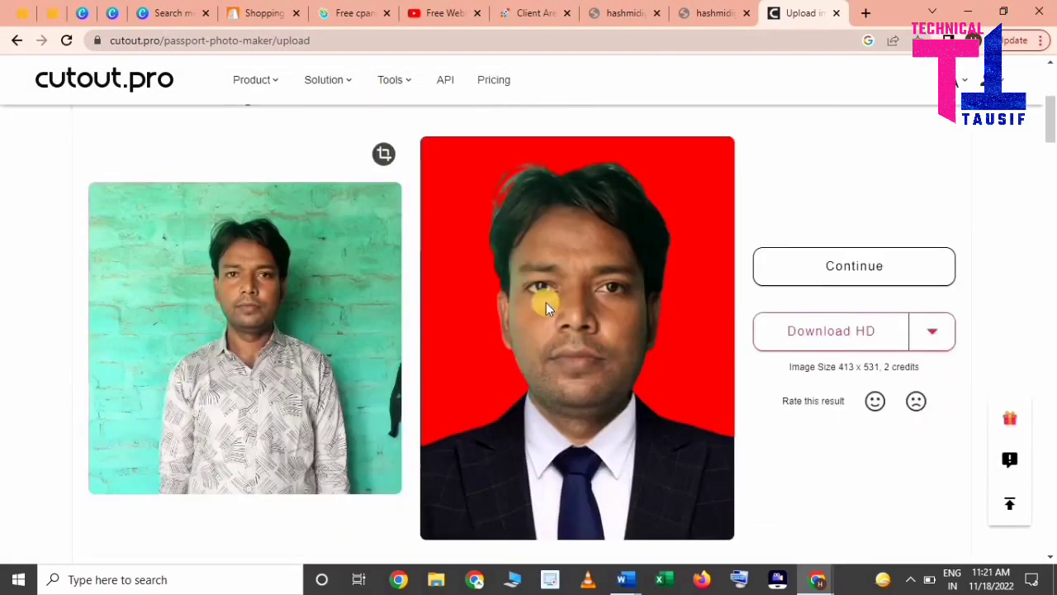
click(865, 330)
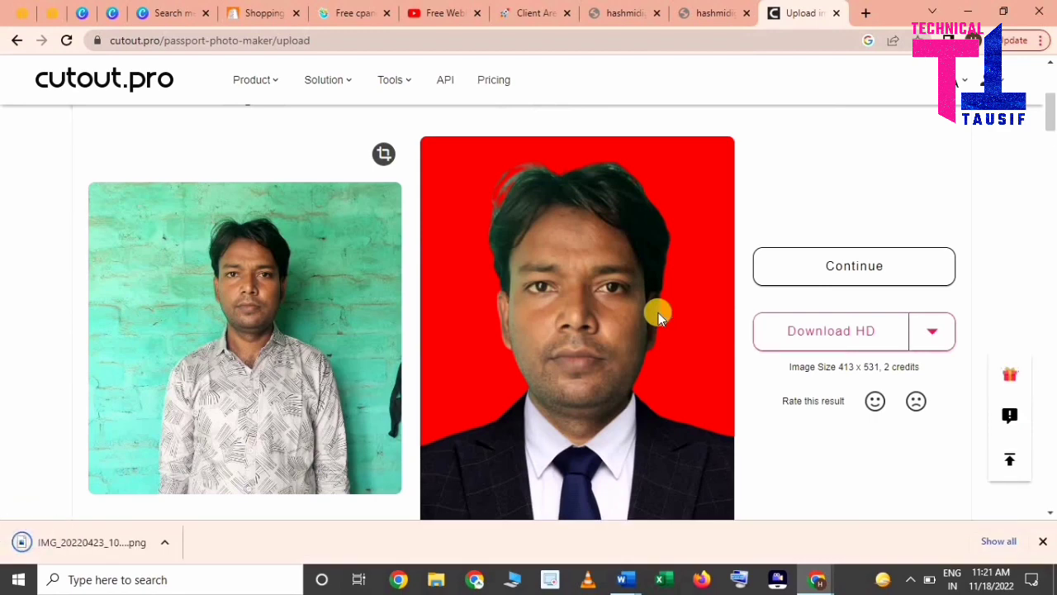
scroll(659, 312, up, 1)
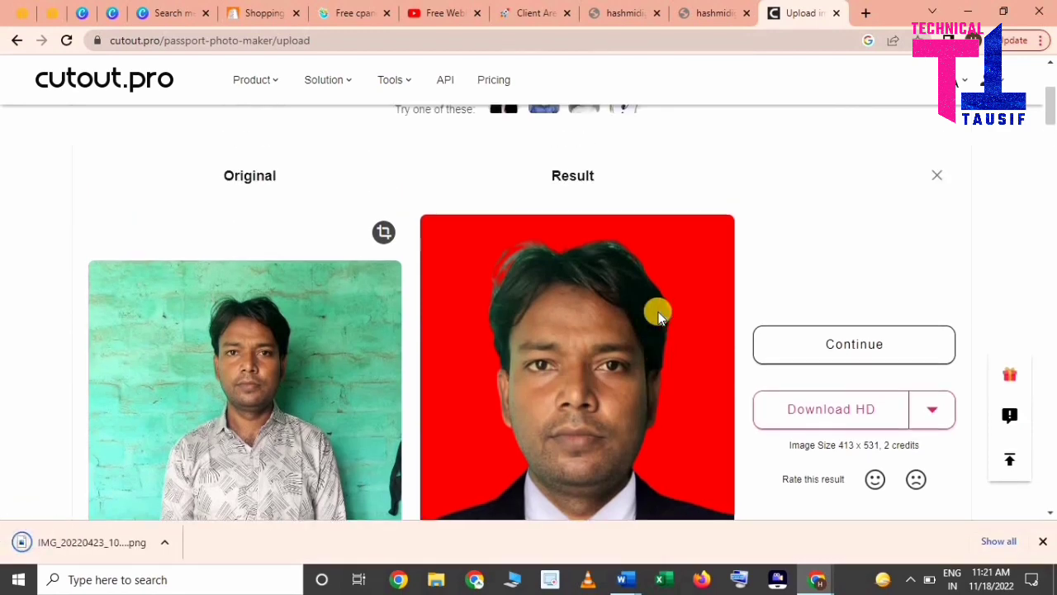
scroll(659, 311, up, 1)
scroll(659, 311, down, 2)
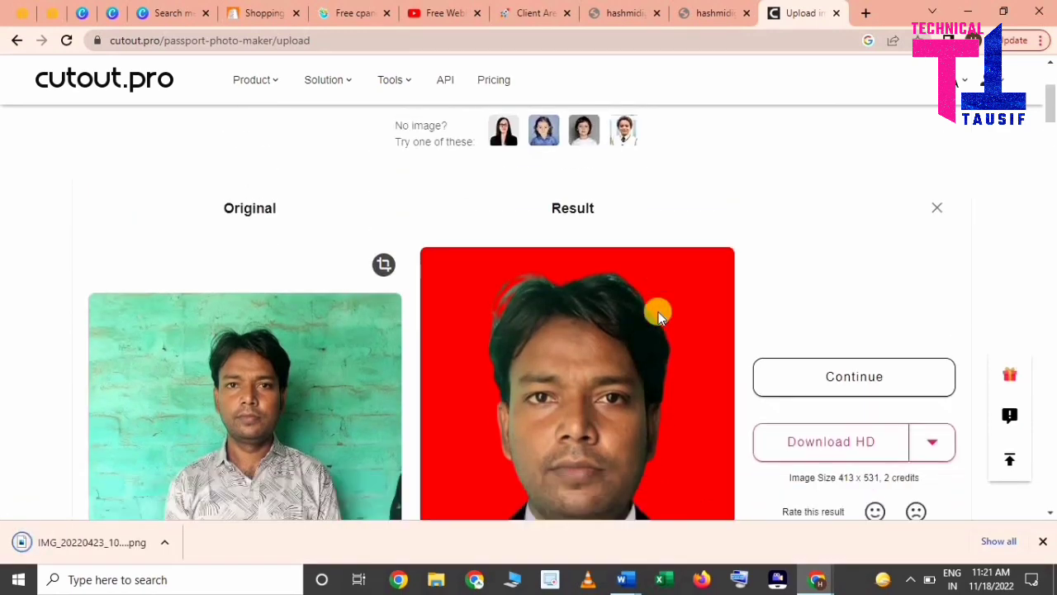
- Reopen the editor with Continue and switch to the paper size settings
click(876, 266)
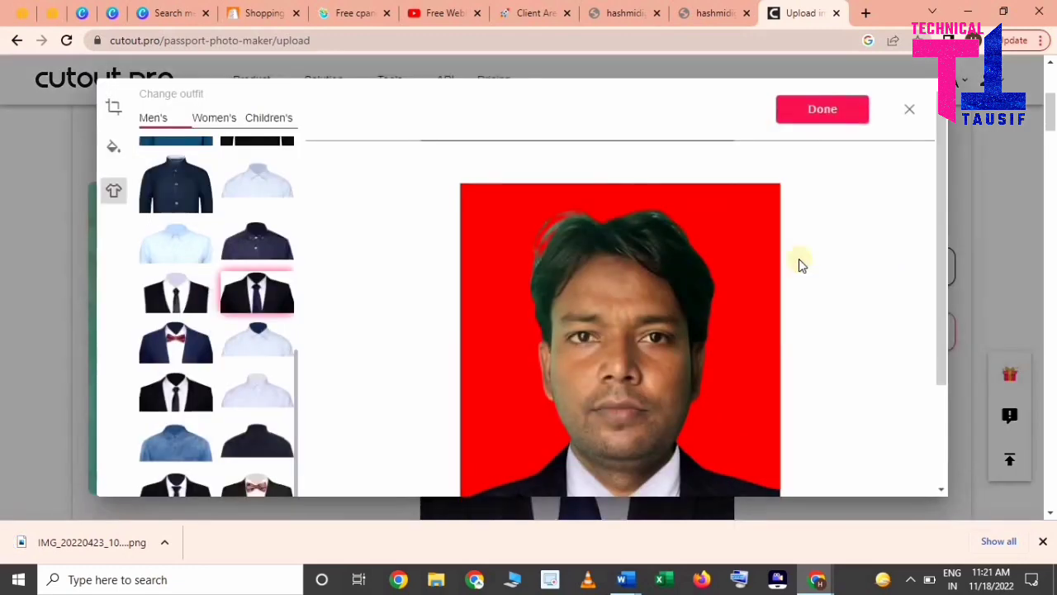
click(114, 190)
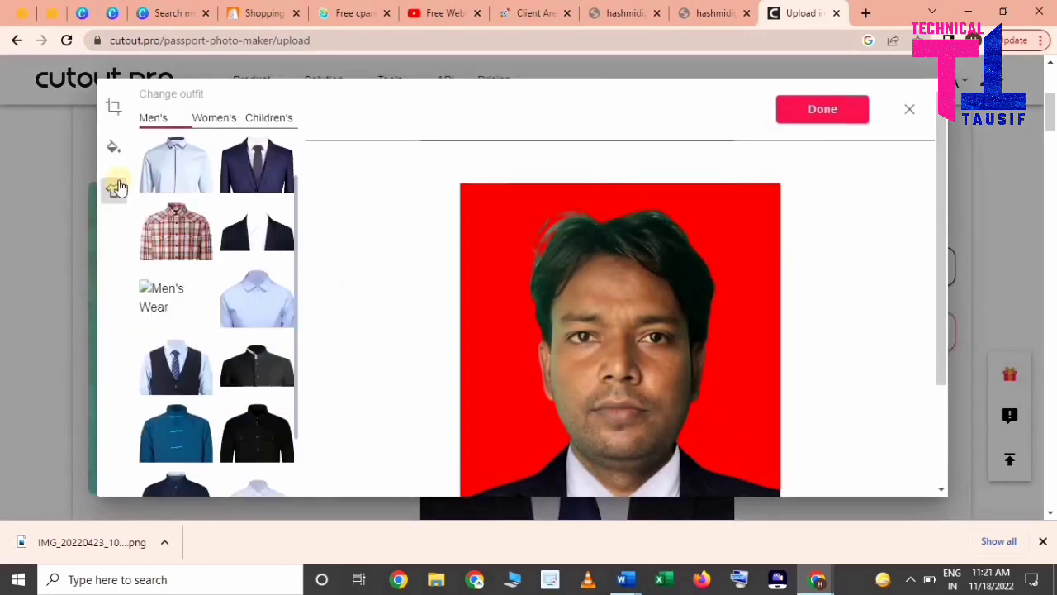
click(115, 110)
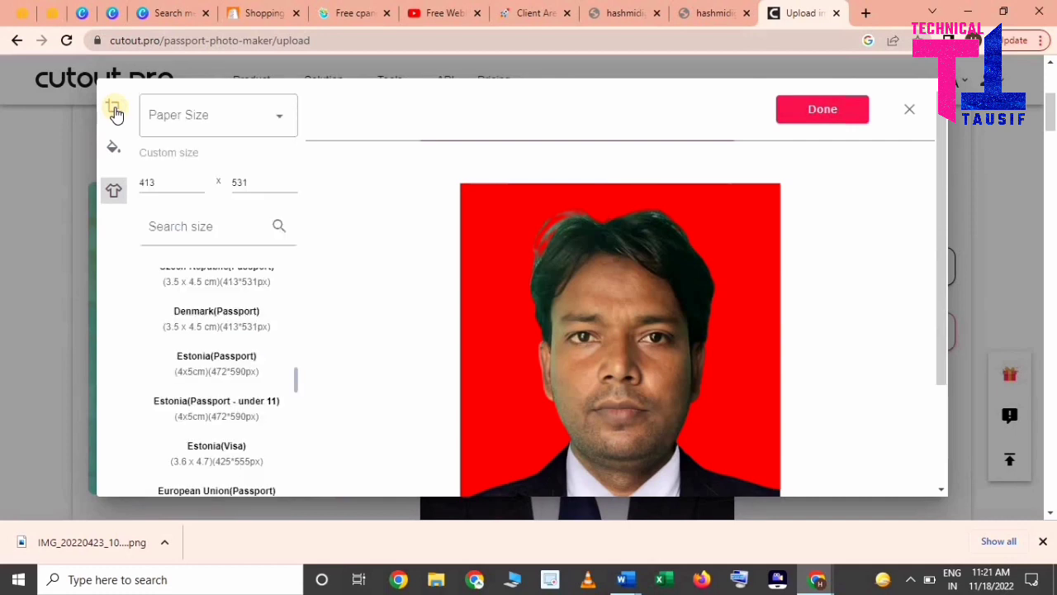
- Set the paper size to 6 x 4 inch (4R), tiling eight copies across the sheet
click(216, 133)
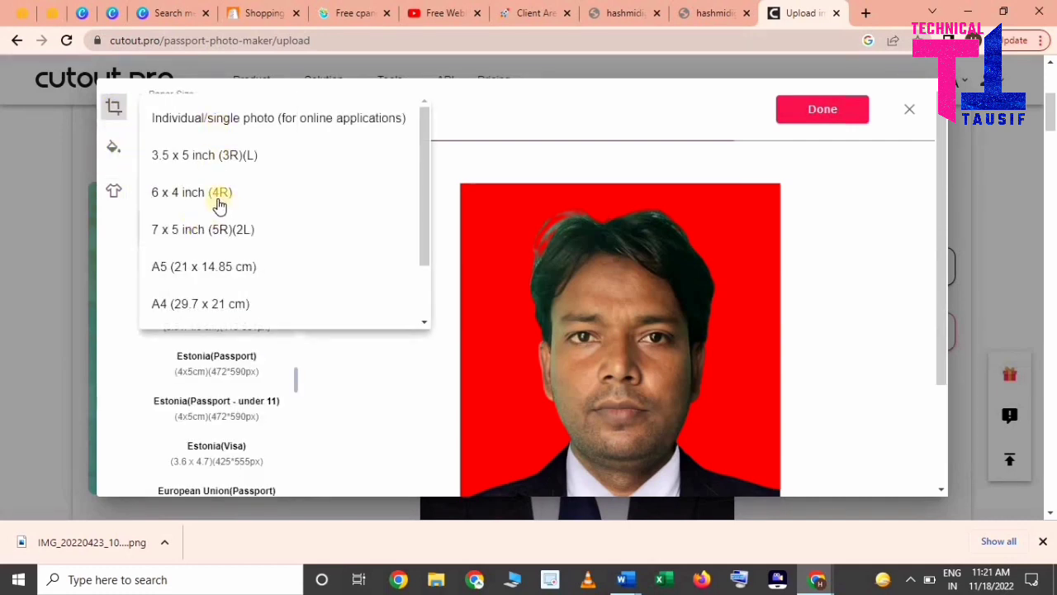
scroll(330, 227, down, 1)
scroll(330, 228, up, 1)
click(213, 194)
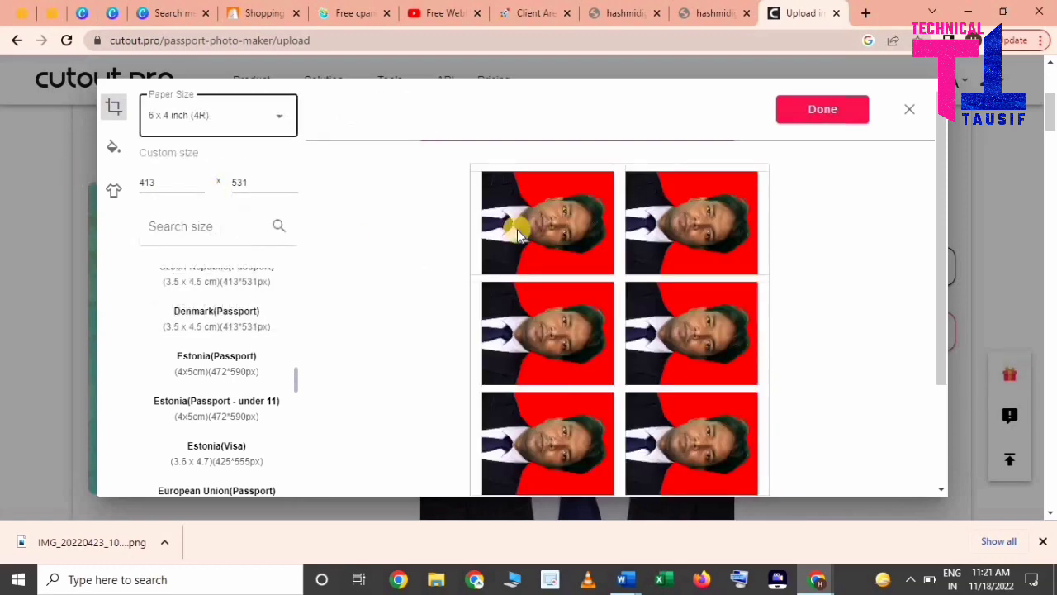
scroll(553, 233, down, 1)
scroll(554, 230, down, 1)
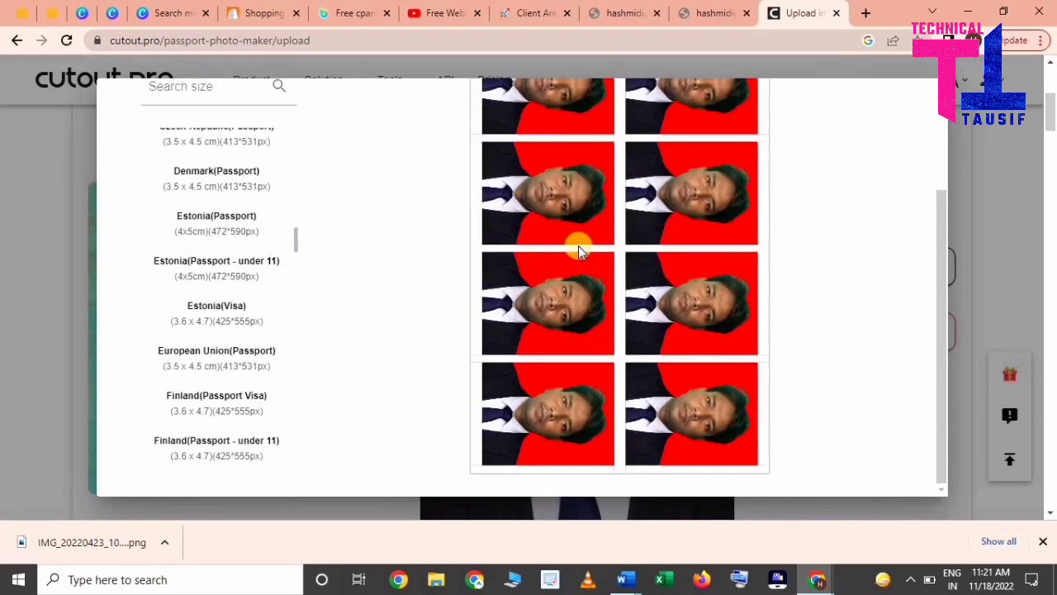
scroll(605, 244, up, 1)
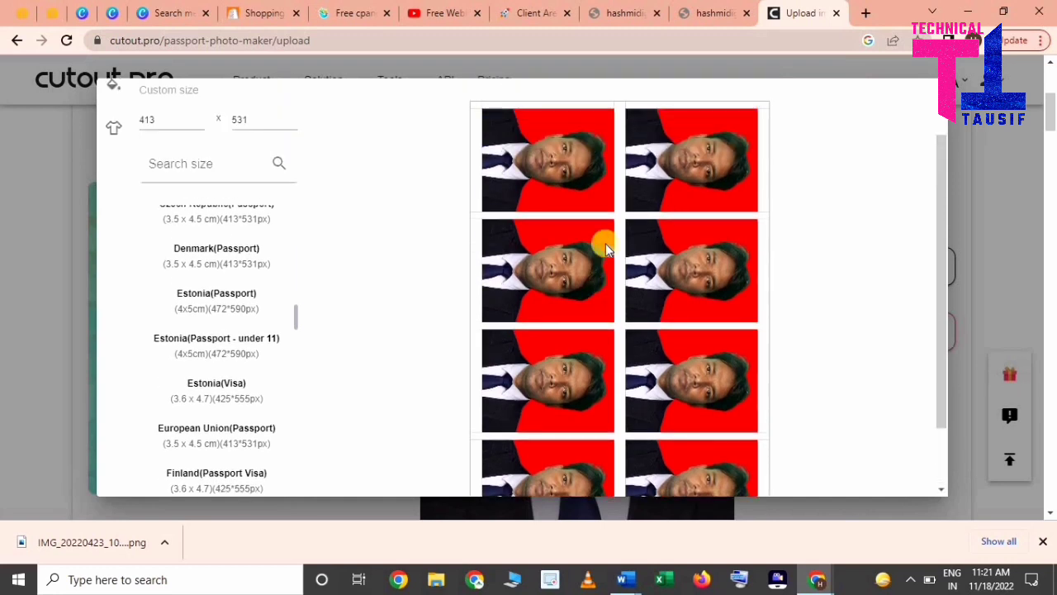
scroll(599, 238, down, 1)
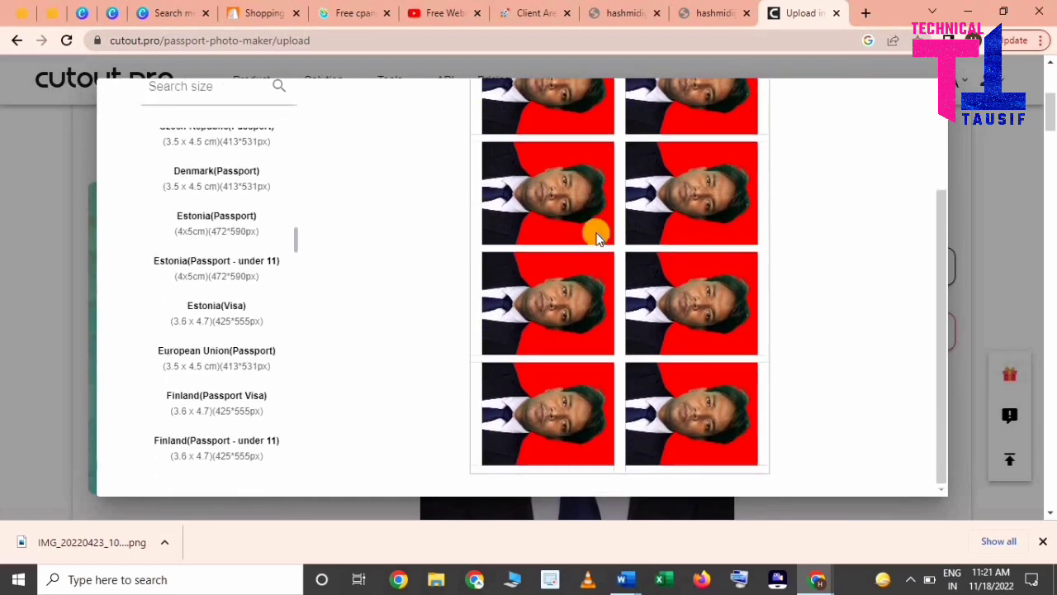
scroll(597, 289, up, 1)
scroll(596, 280, up, 1)
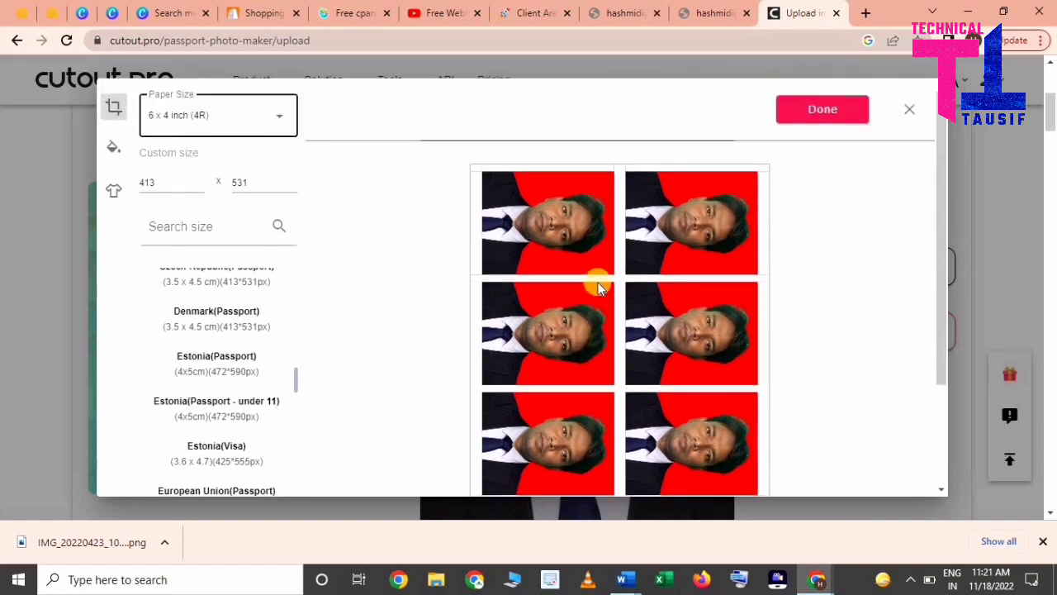
scroll(160, 83, down, 1)
scroll(482, 208, up, 1)
click(255, 132)
click(255, 135)
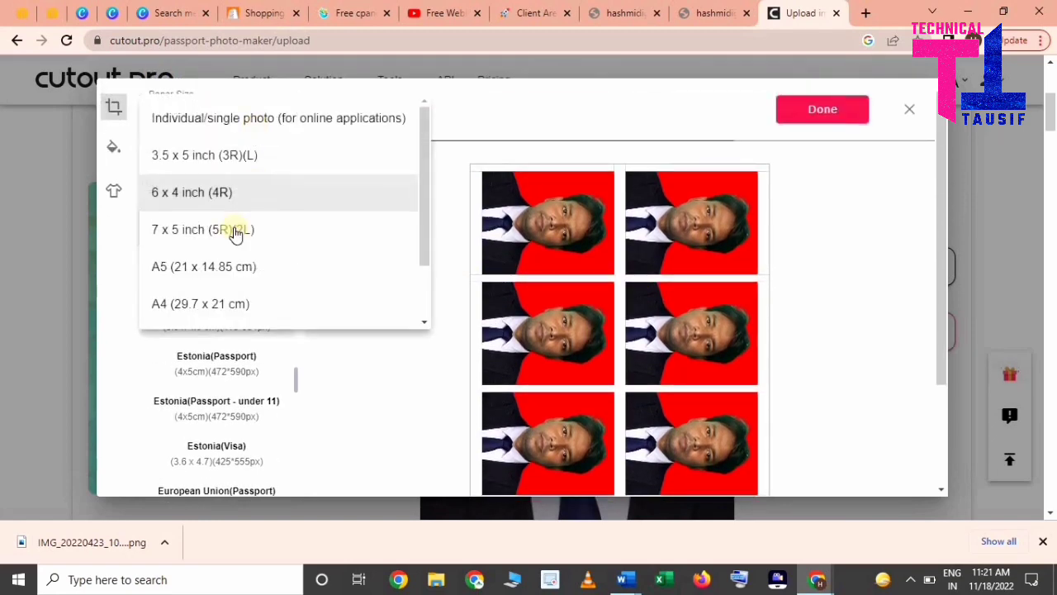
click(199, 312)
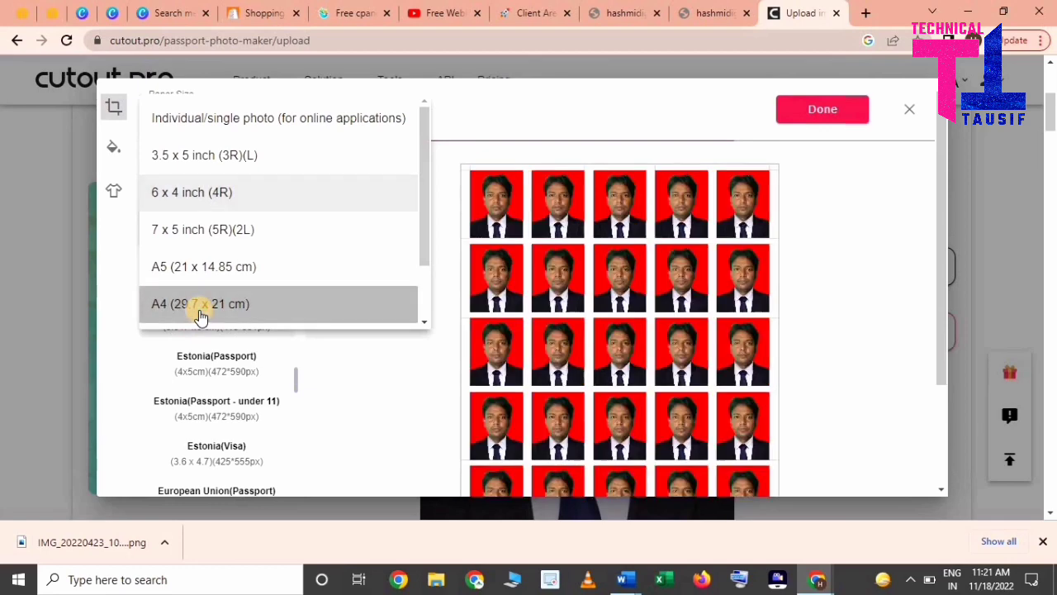
scroll(599, 393, down, 2)
scroll(618, 376, up, 2)
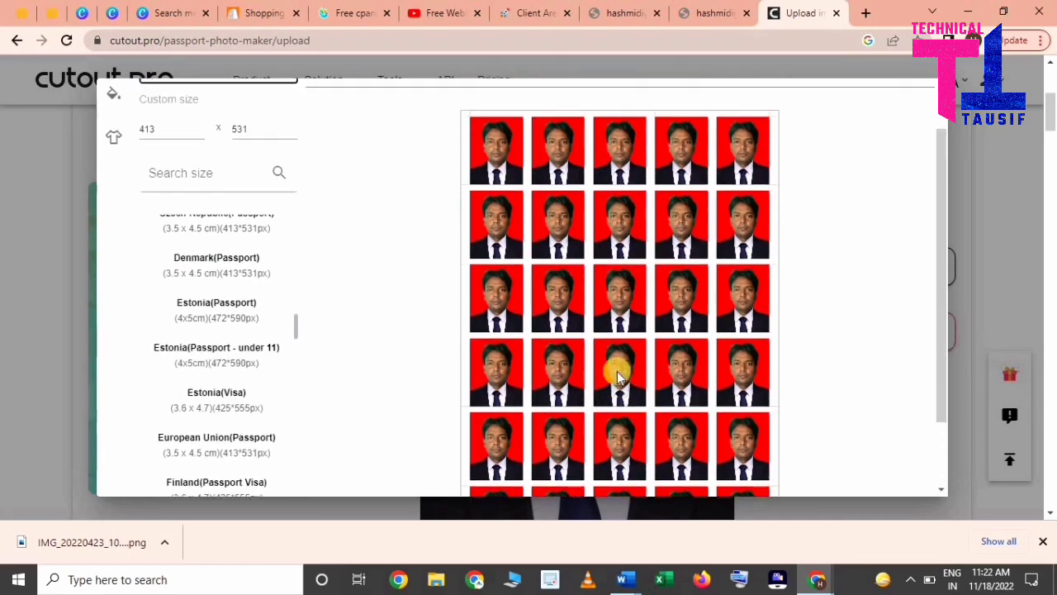
click(252, 100)
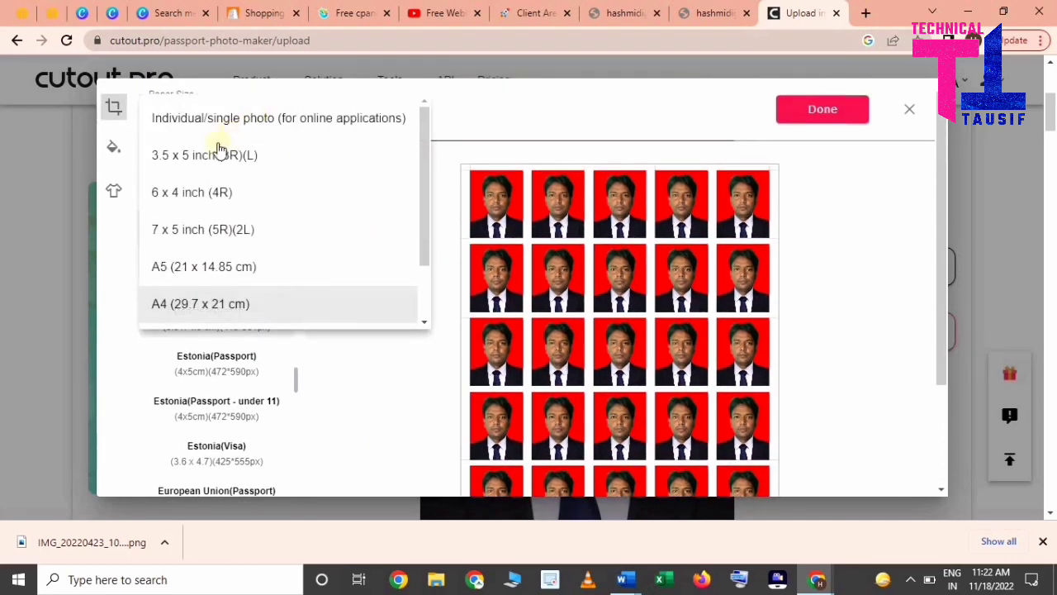
click(242, 207)
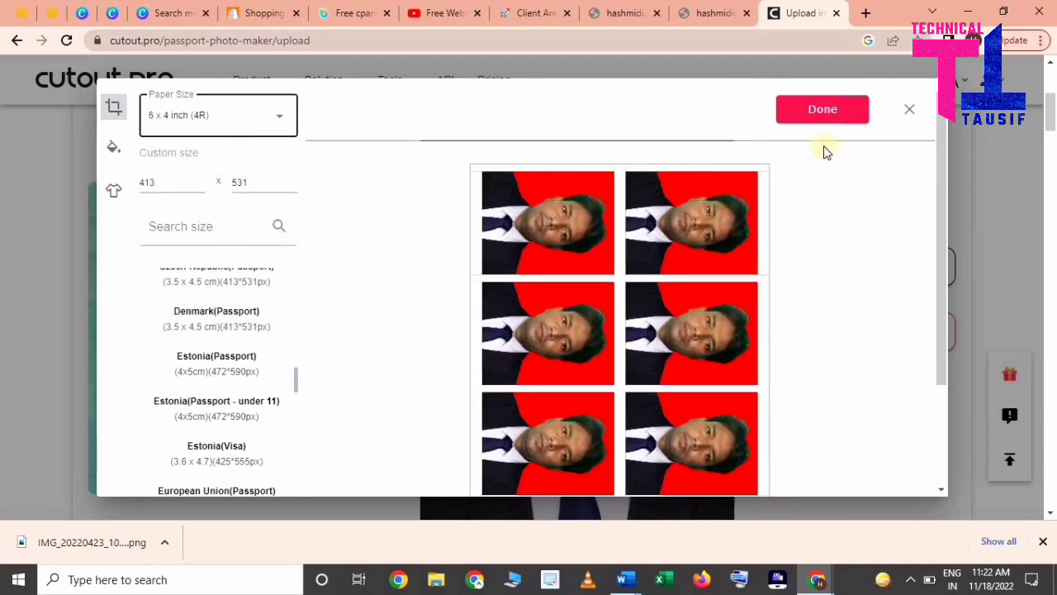
- Download the 1200 x 1800 photo sheet in HD, then set the paper size back to a single photo
click(827, 124)
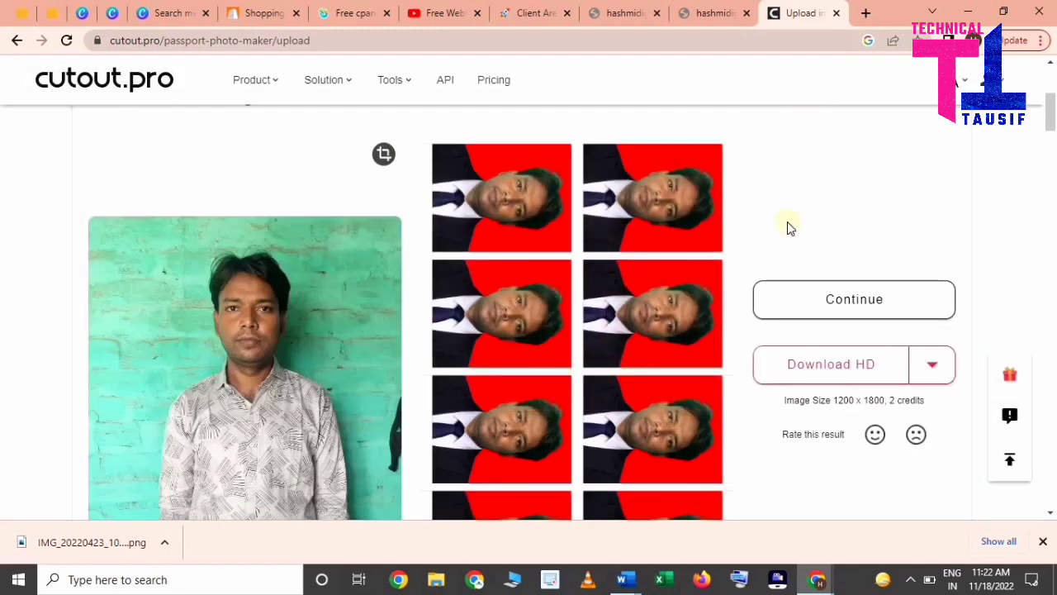
click(834, 364)
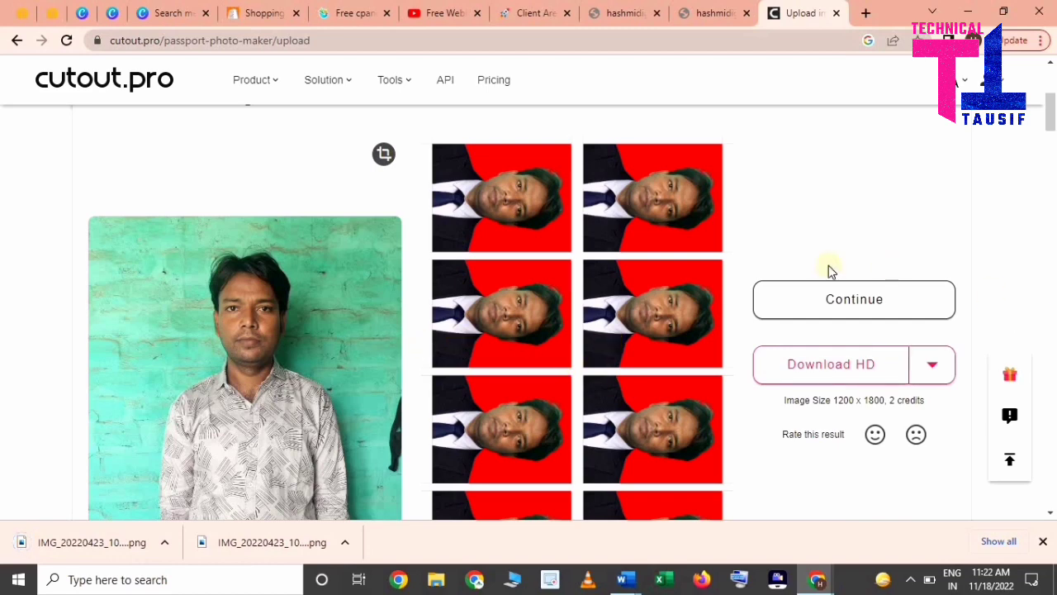
click(864, 299)
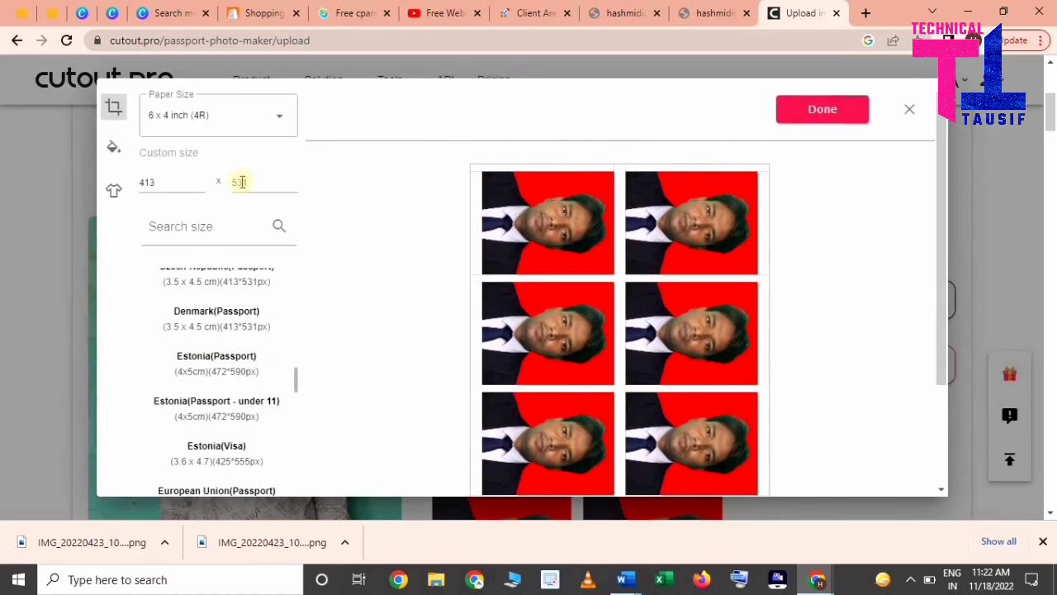
click(255, 113)
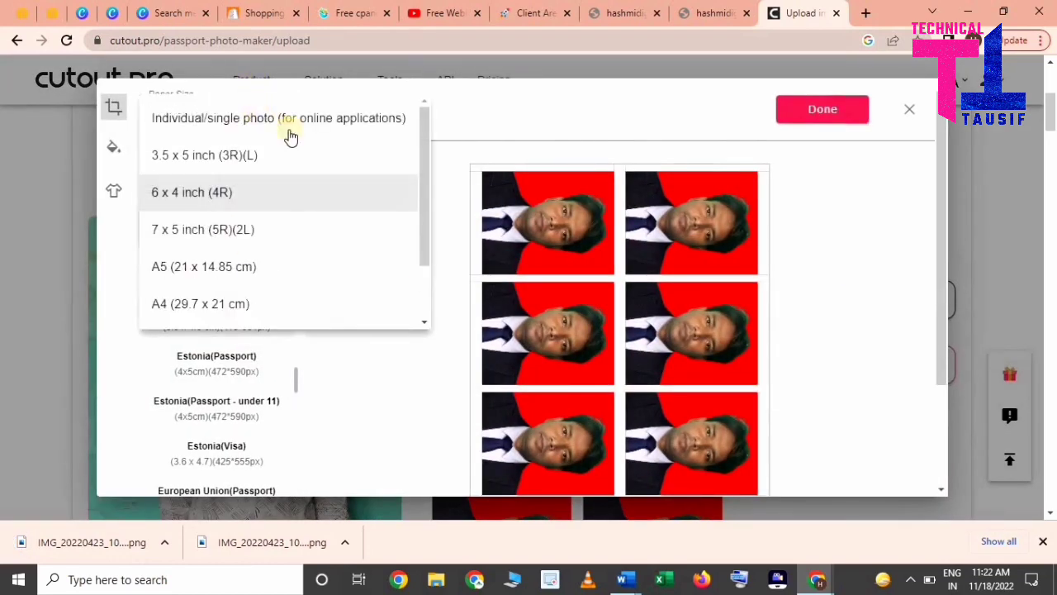
click(289, 136)
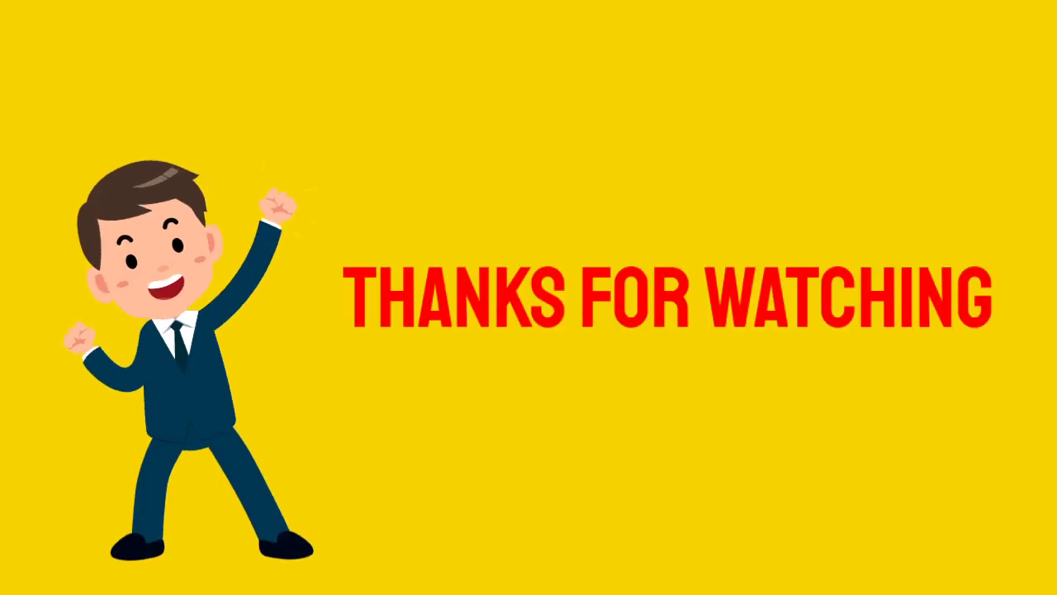